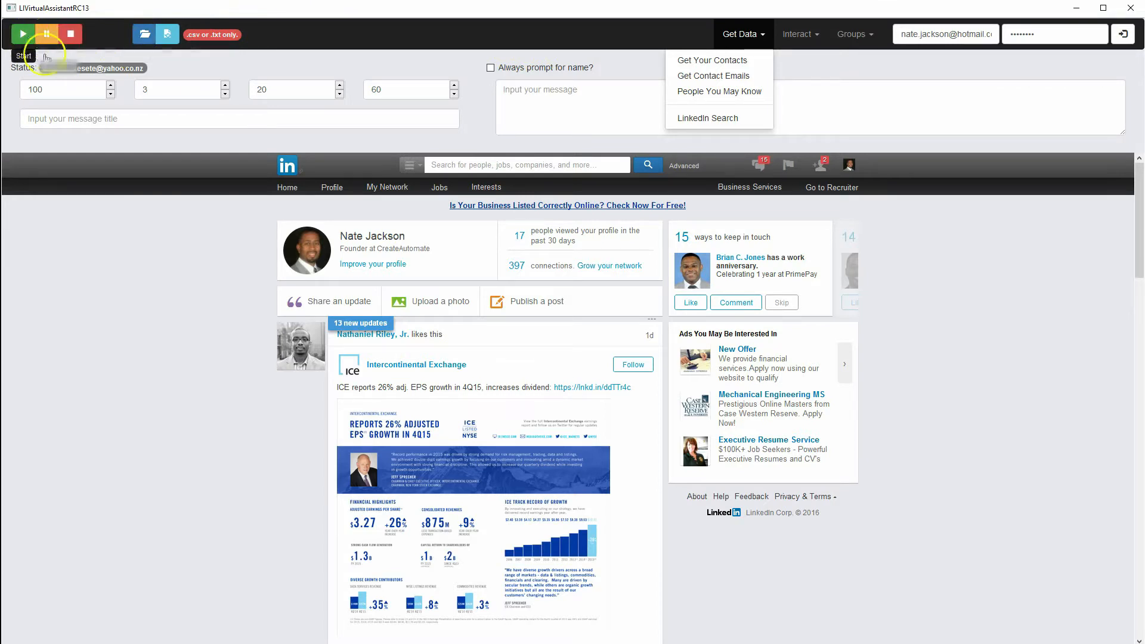
click(852, 71)
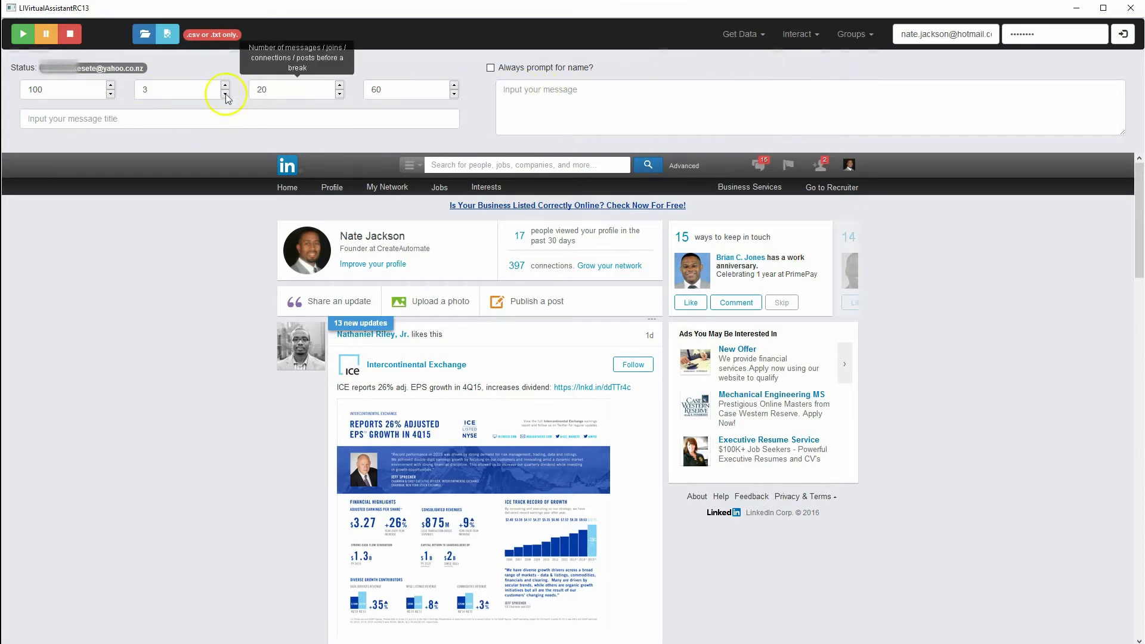
click(176, 117)
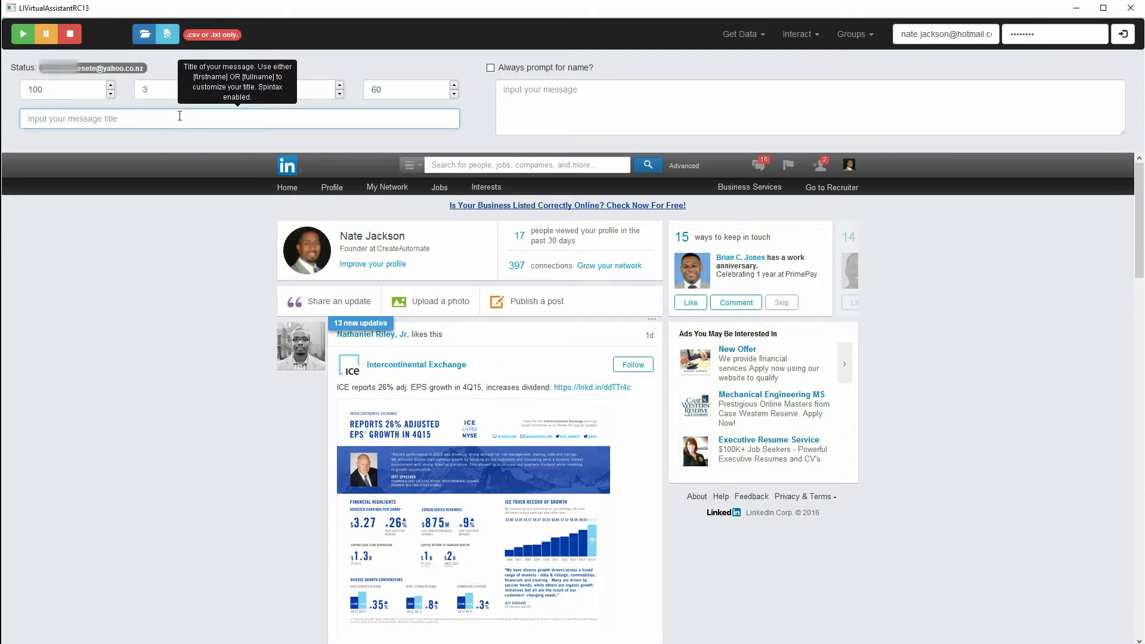
click(561, 96)
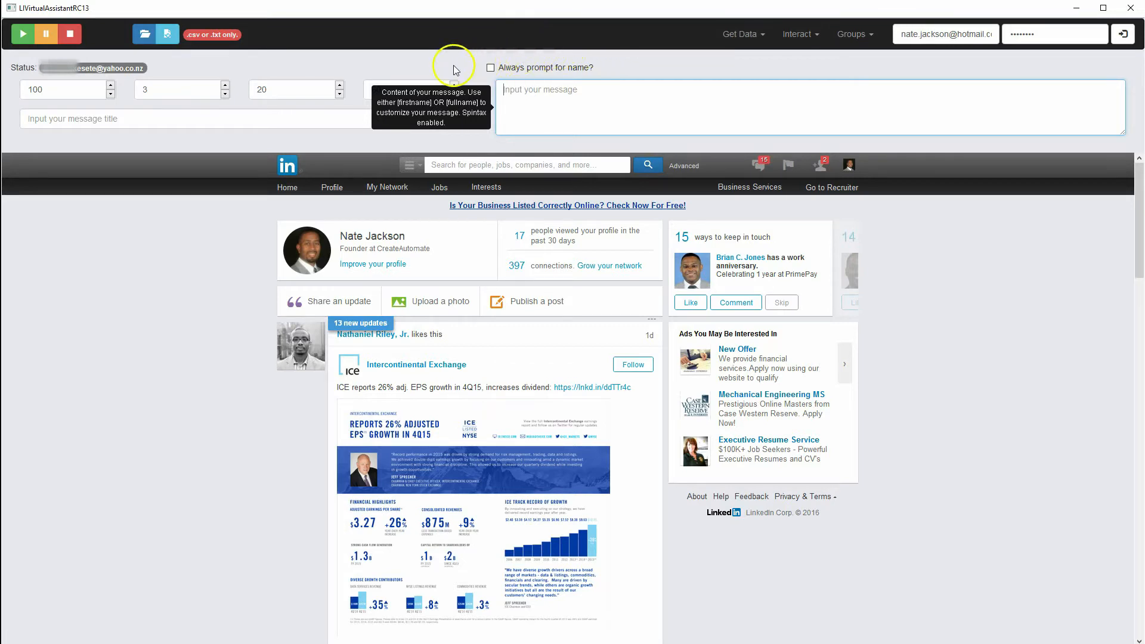
click(254, 143)
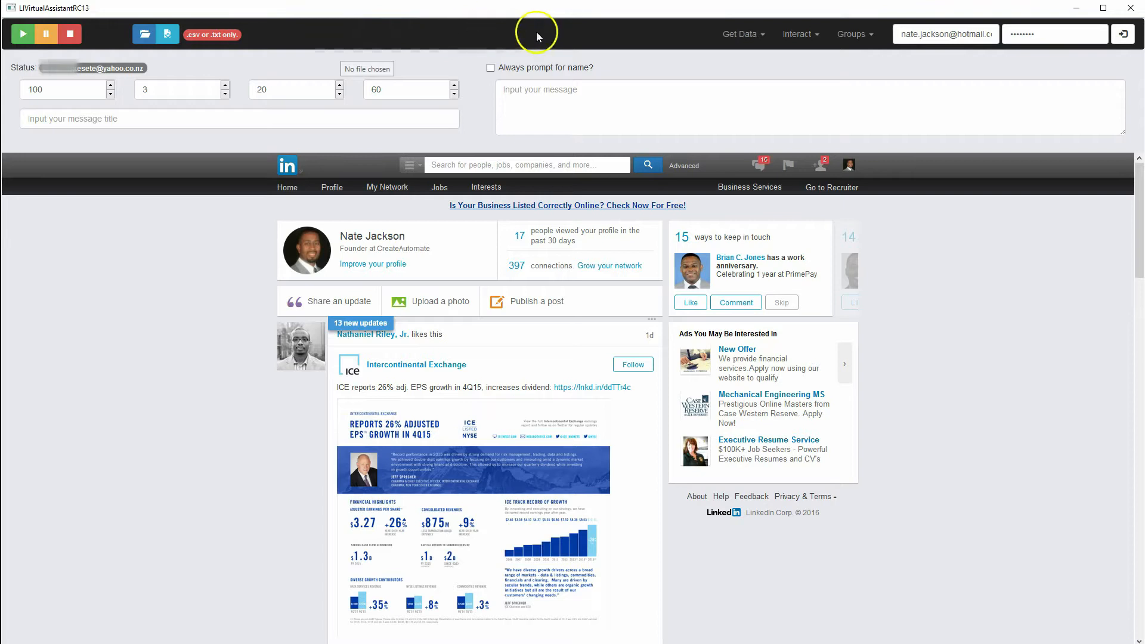
- Activate the People You May Know data collection and dismiss its two notices
click(737, 36)
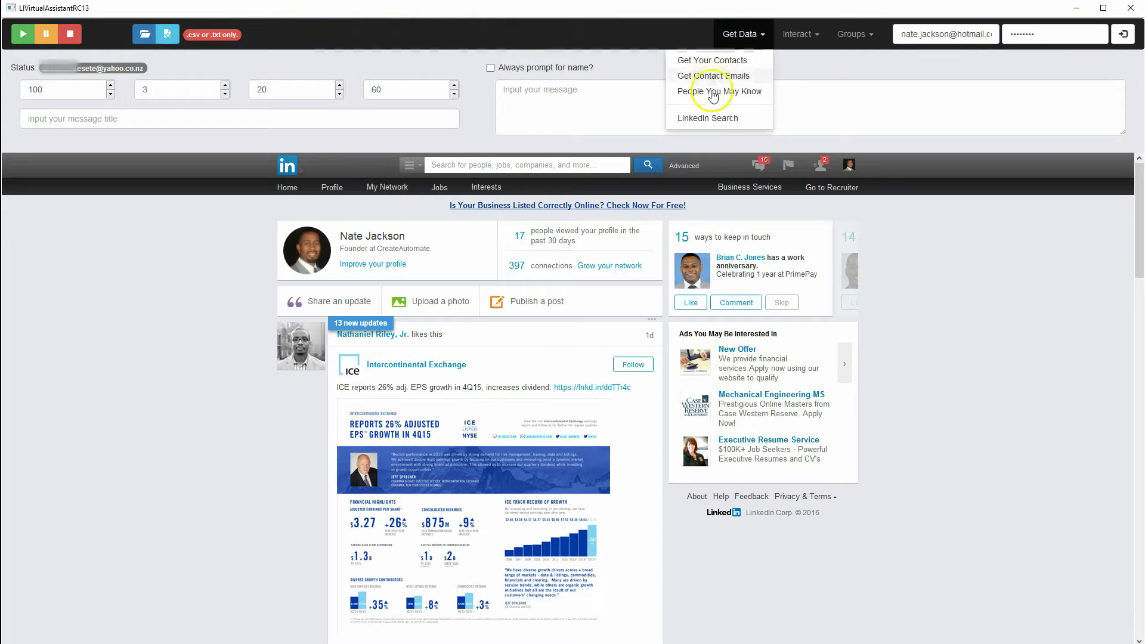
click(713, 94)
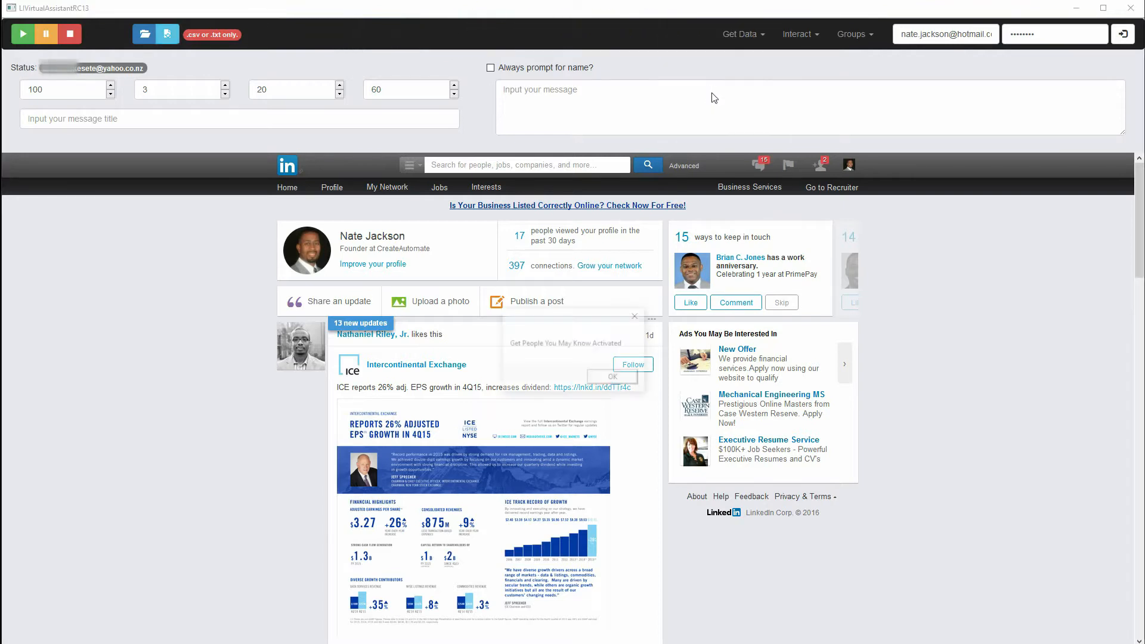
drag(545, 314, 541, 257)
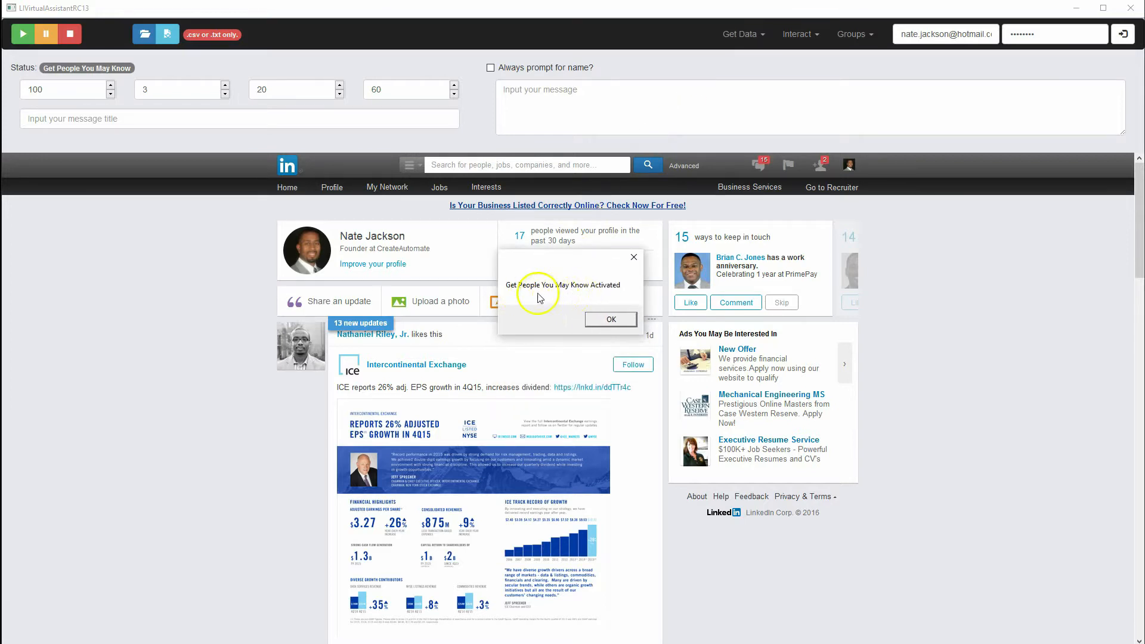
click(609, 322)
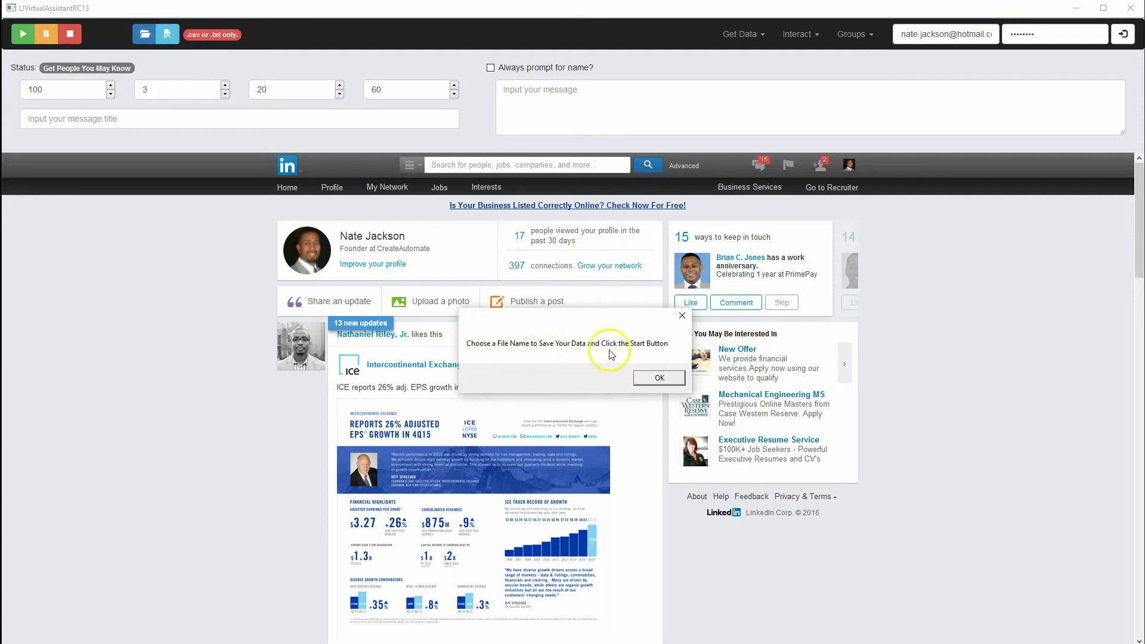
click(660, 379)
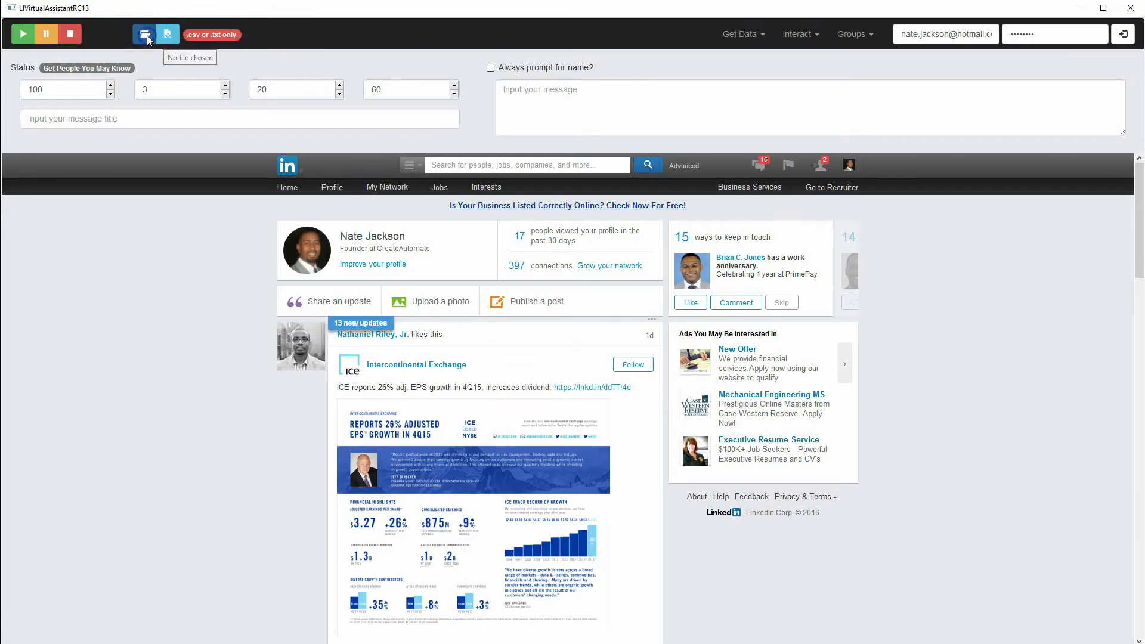
- Set the output file for the collected data to peopleImayKnow.csv on the Desktop
click(170, 34)
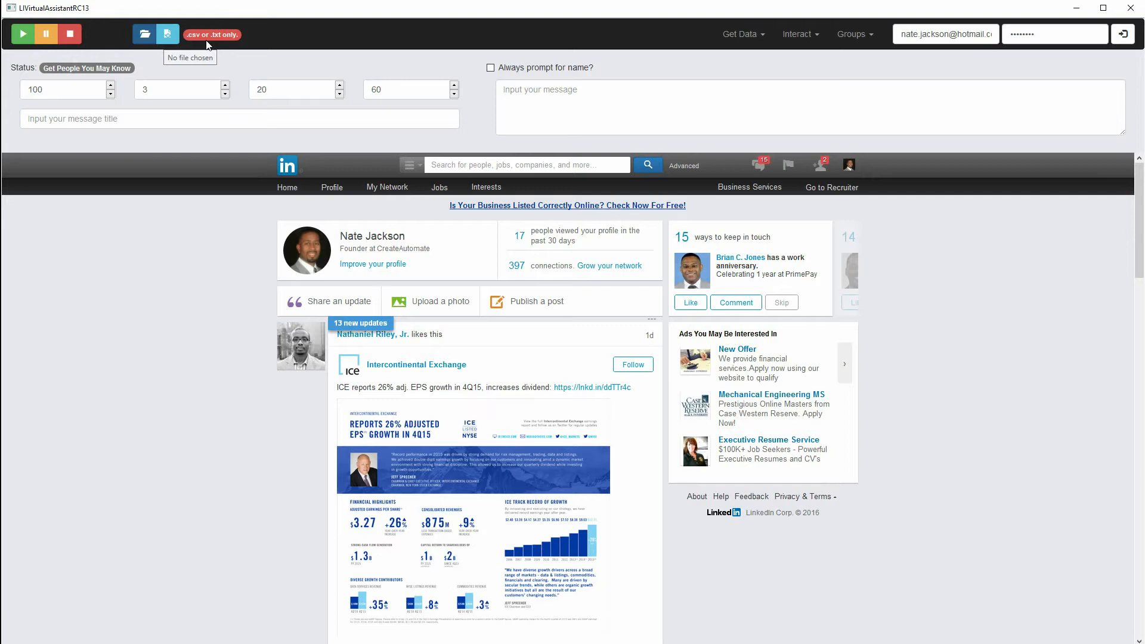
click(167, 37)
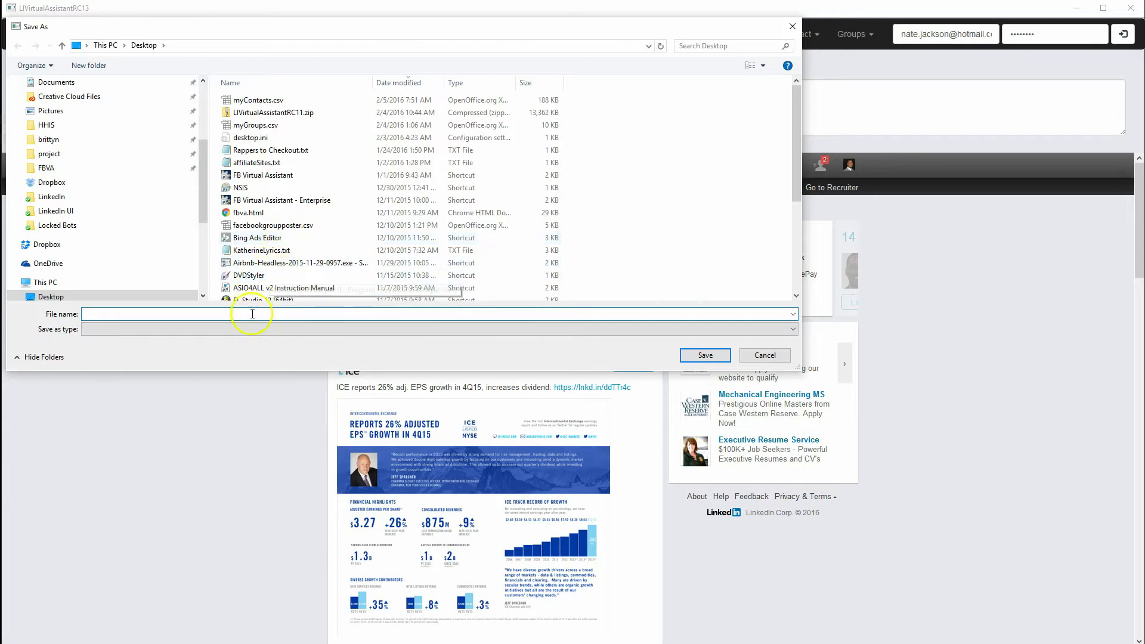
click(248, 316)
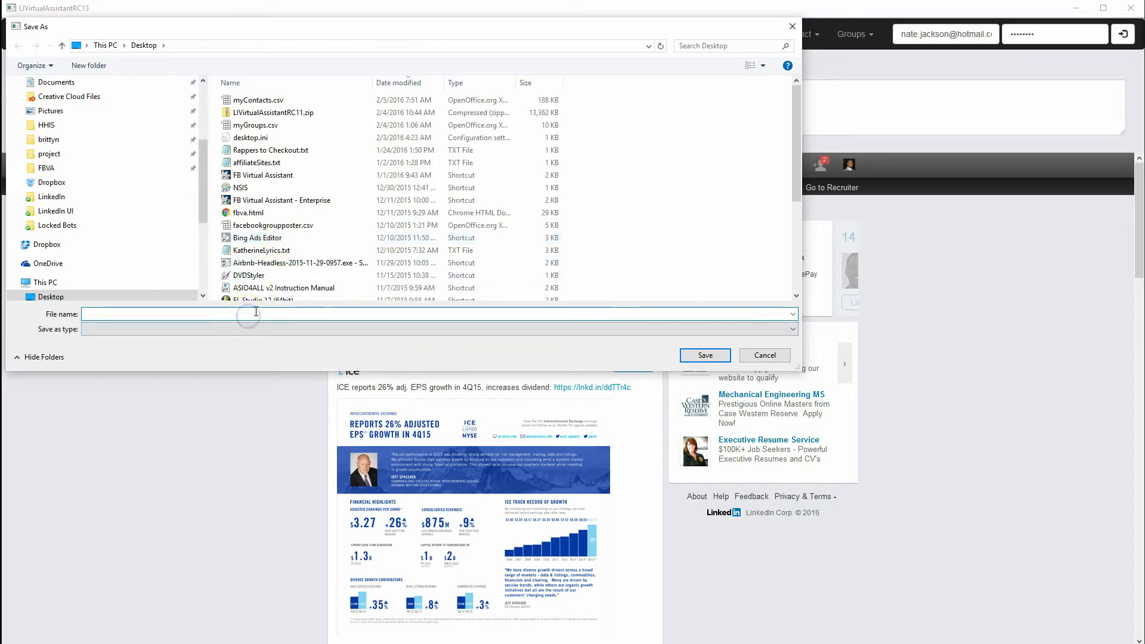
text(pe)
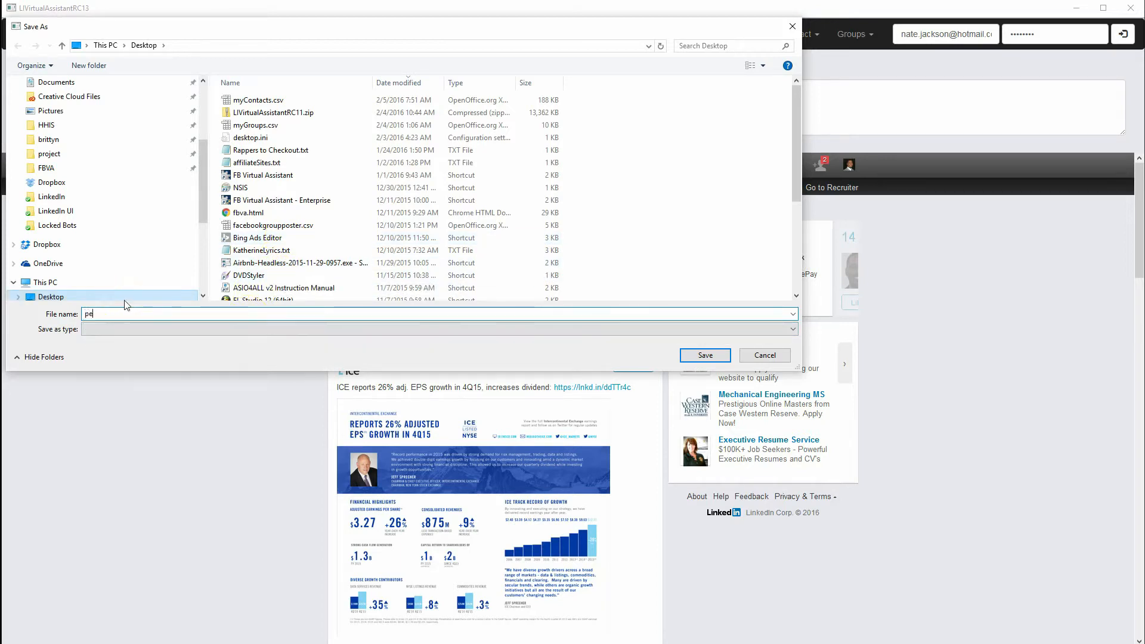
text(opleImayKnow)
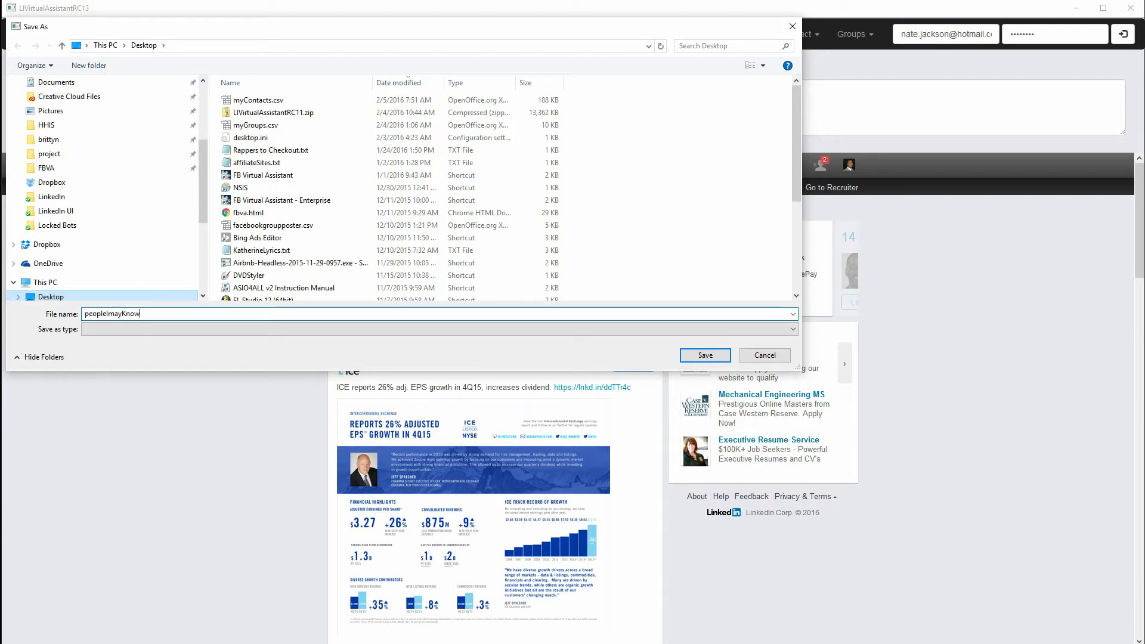
text(.csv)
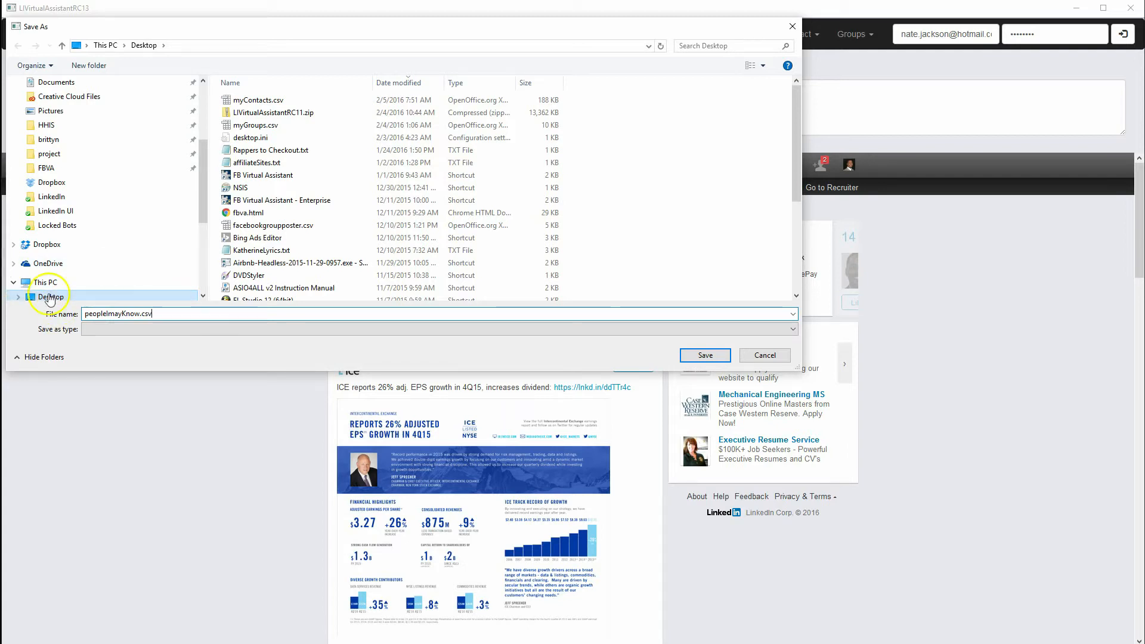
click(706, 356)
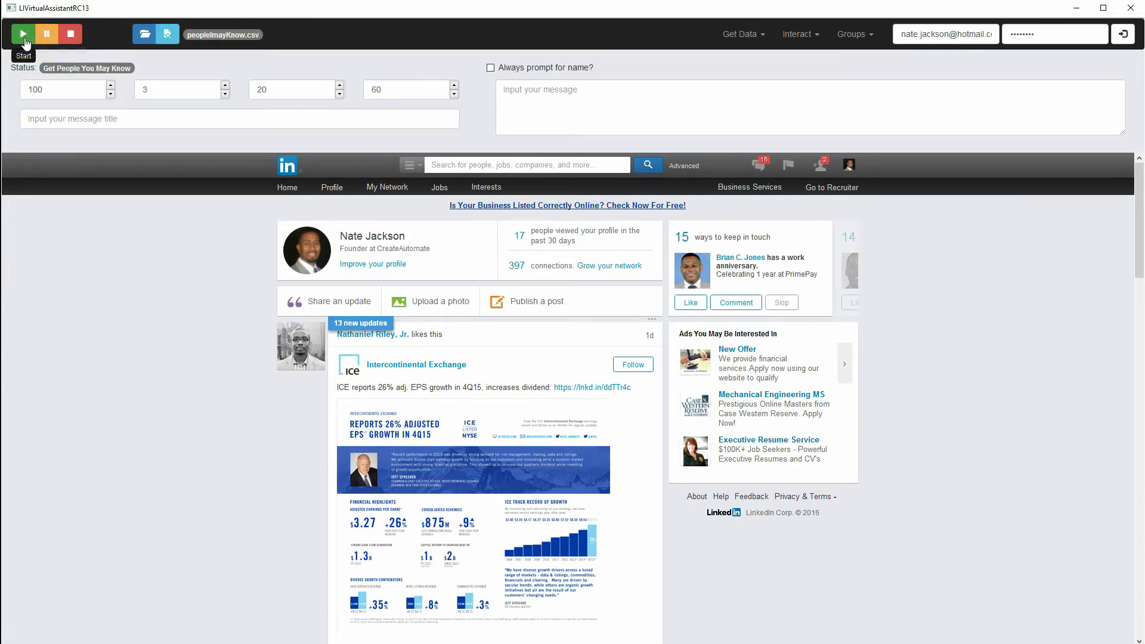
- Start collecting the People You May Know data, let it finish and close the completion notice
click(24, 40)
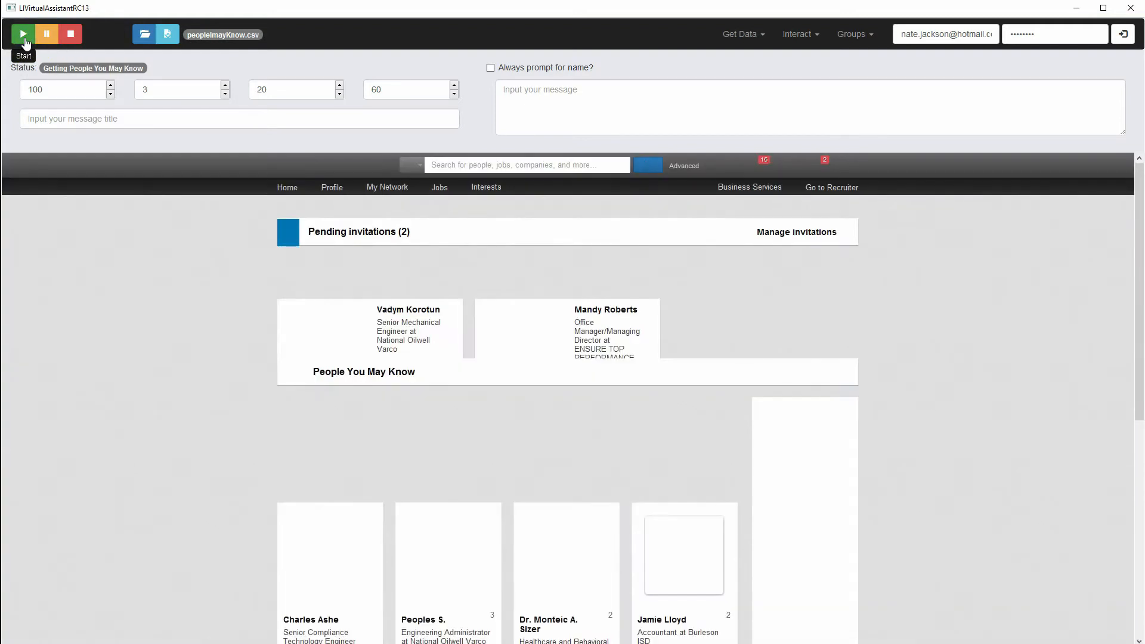
click(280, 94)
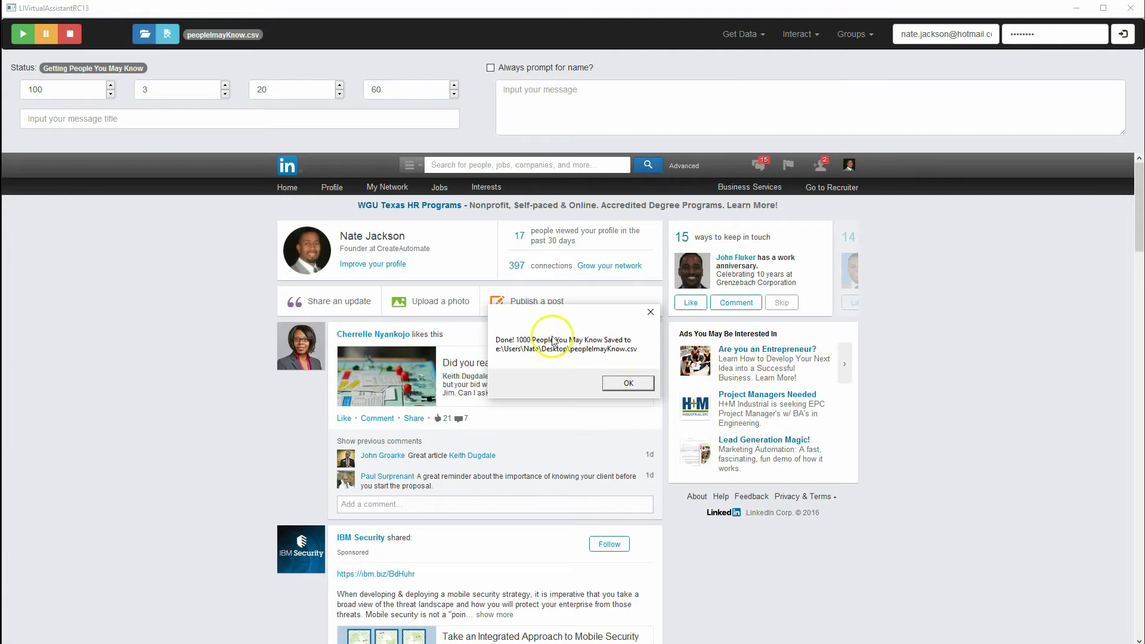
drag(550, 312, 465, 240)
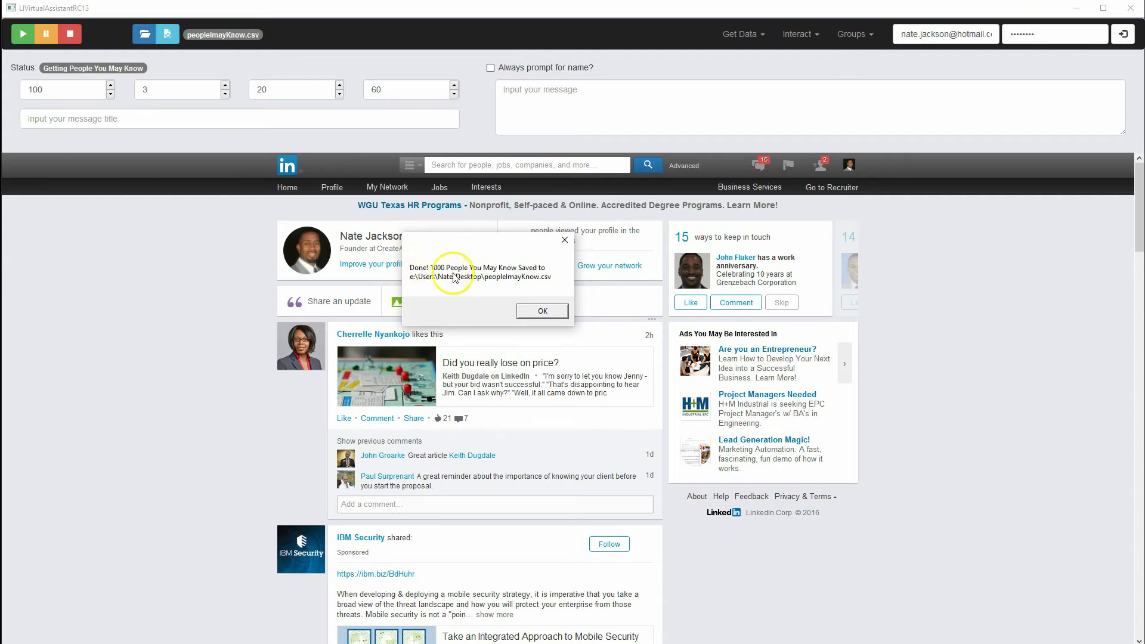
click(539, 316)
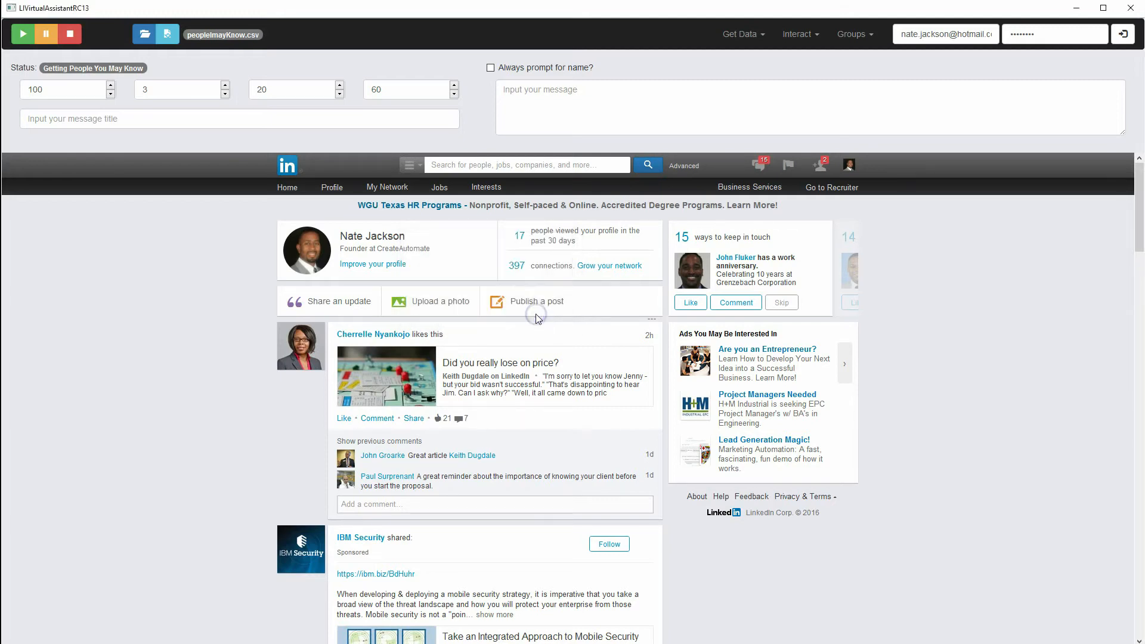
- Open peopleImayKnow.csv from the desktop in OpenOffice Calc, importing it as comma-separated Unicode (UTF-8) text
click(1082, 11)
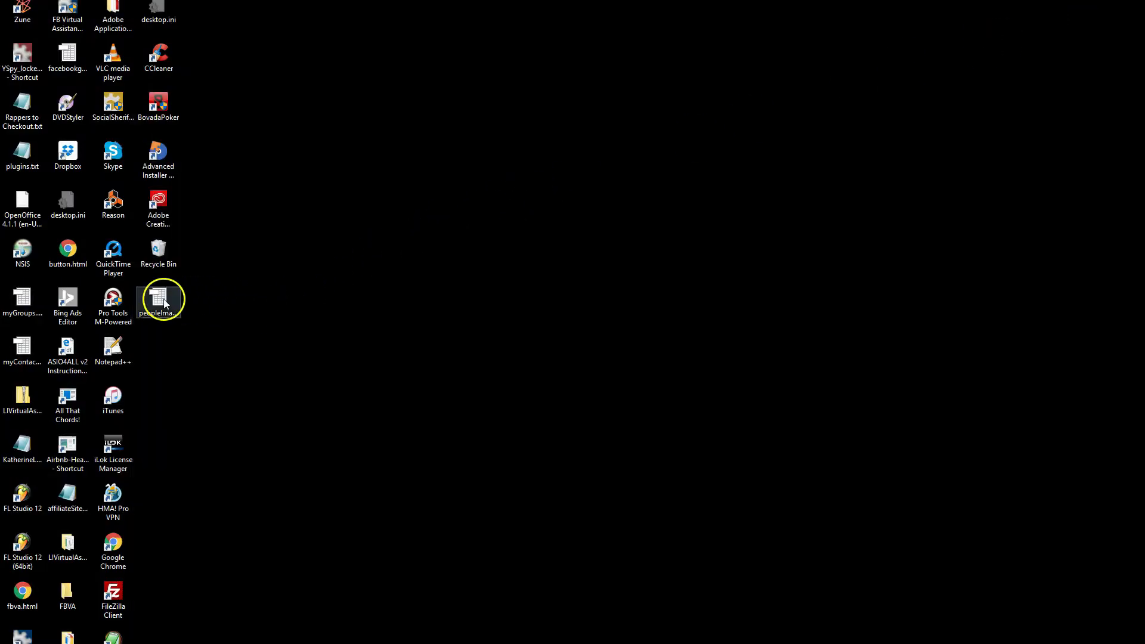
double_click(165, 301)
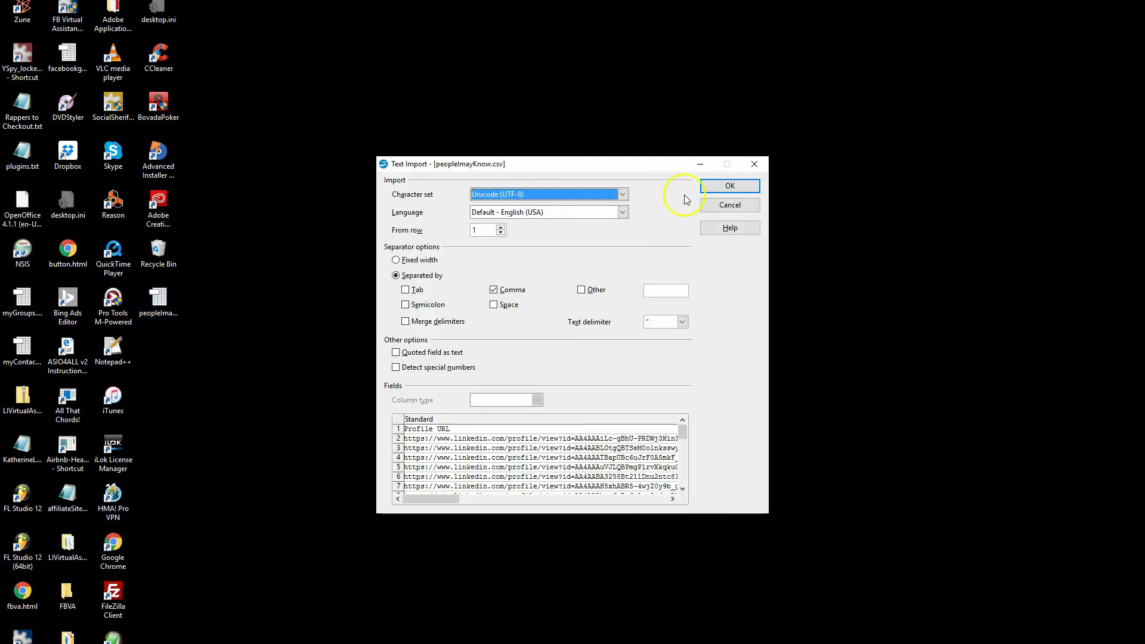
click(708, 185)
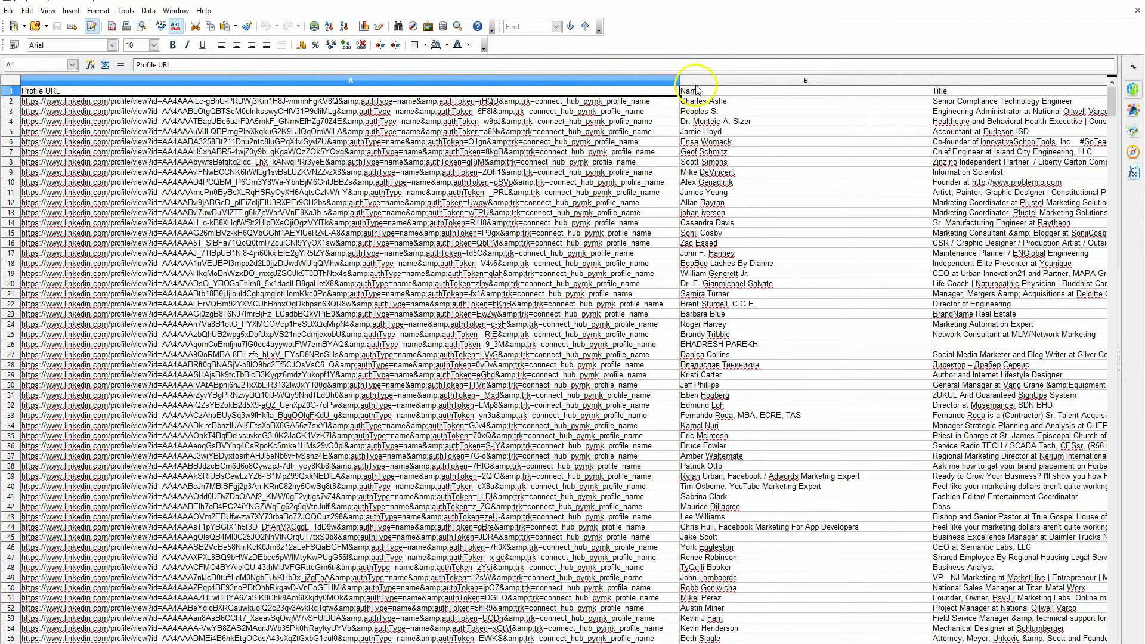
- Examine the exported Name, Title, ID and Shared Connections columns and look through the rows to the end of the list and back
click(715, 80)
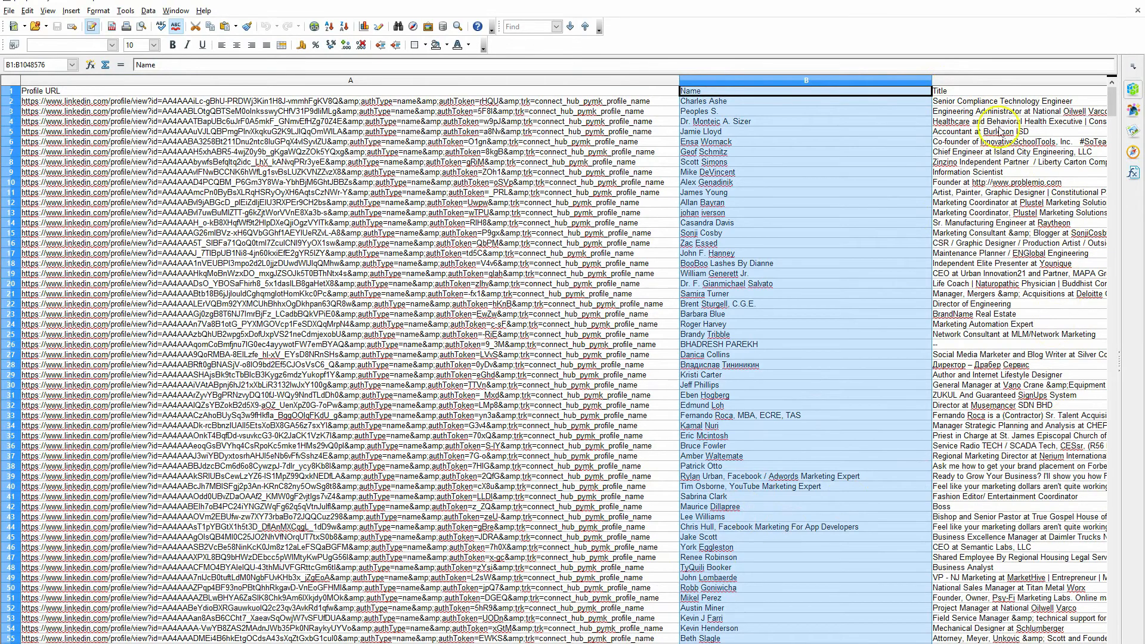
click(996, 92)
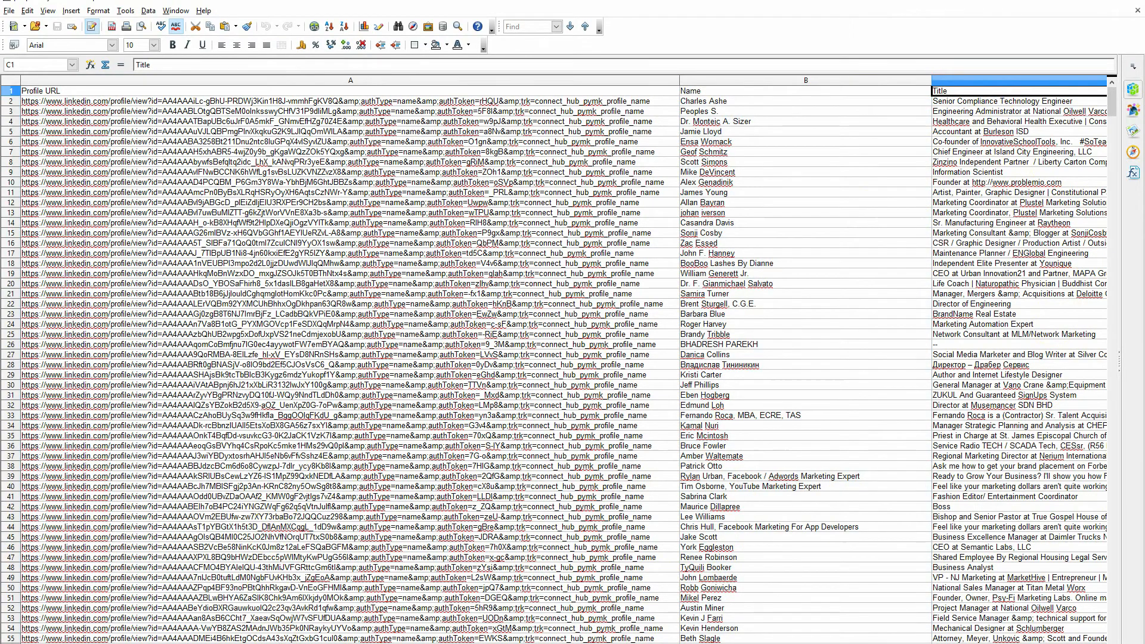
scroll(561, 358, right, 1)
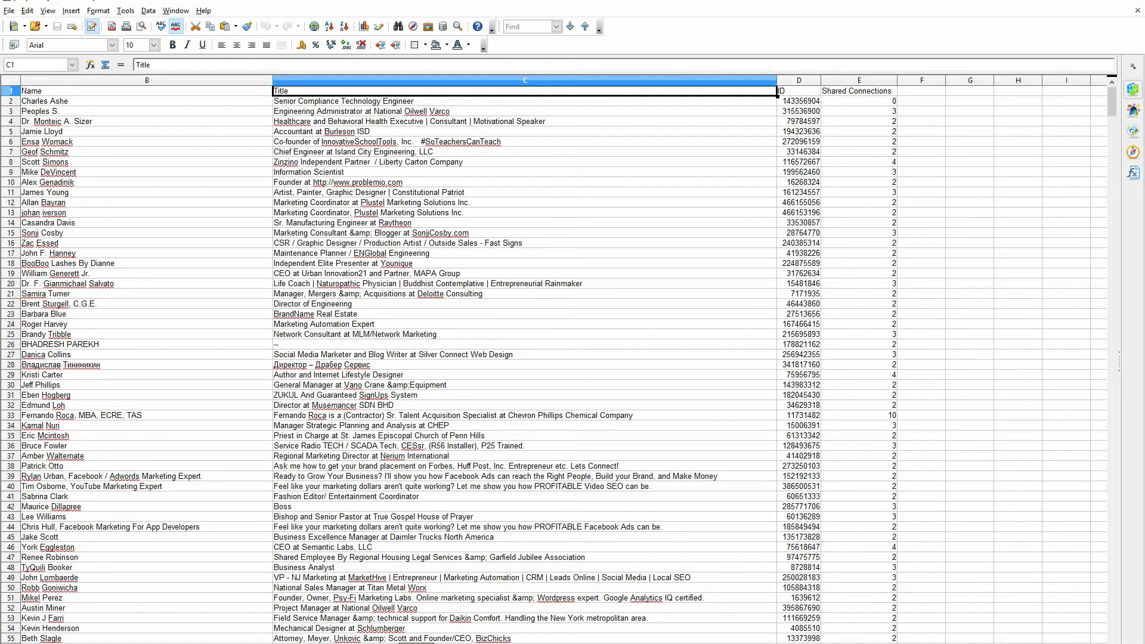
scroll(585, 537, right, 1)
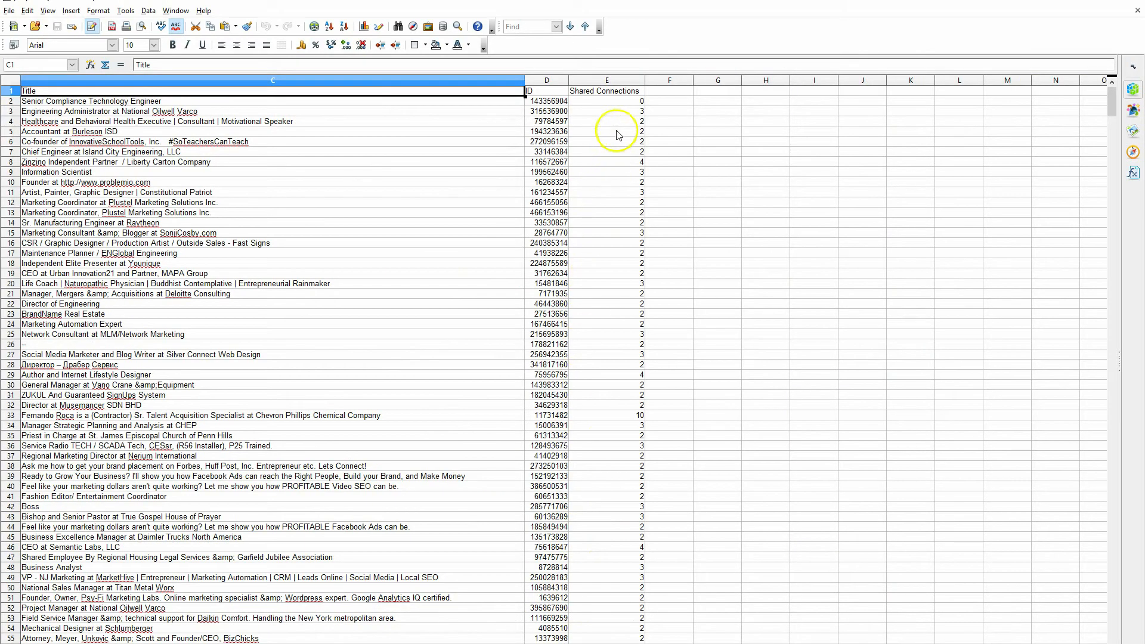
drag(1111, 102, 1102, 626)
drag(421, 643, 54, 643)
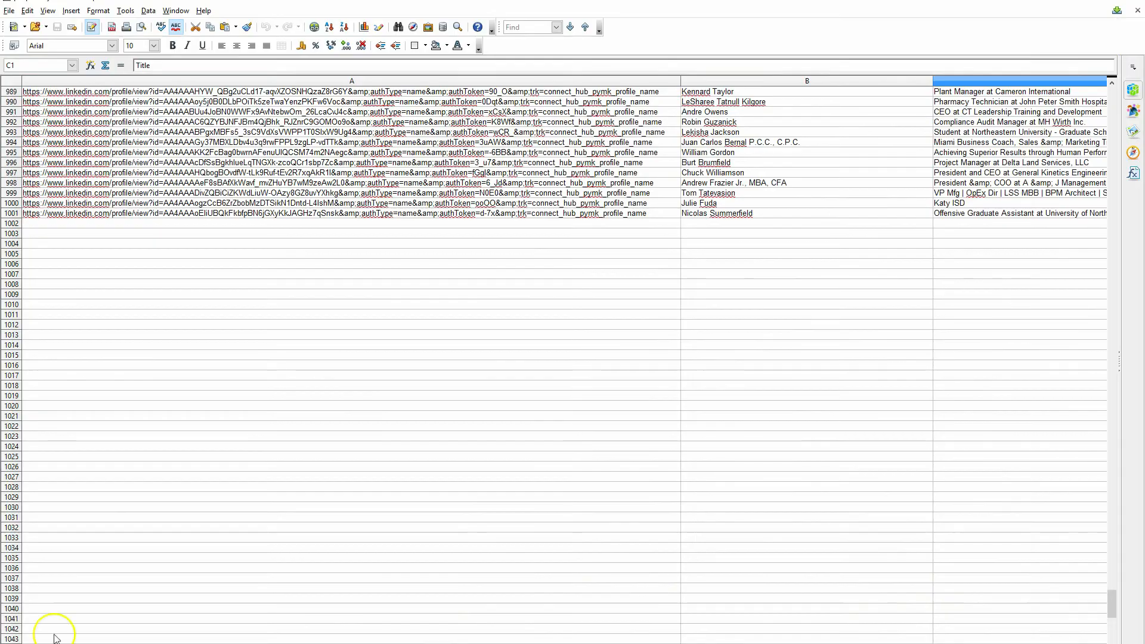
scroll(1014, 292, up, 15)
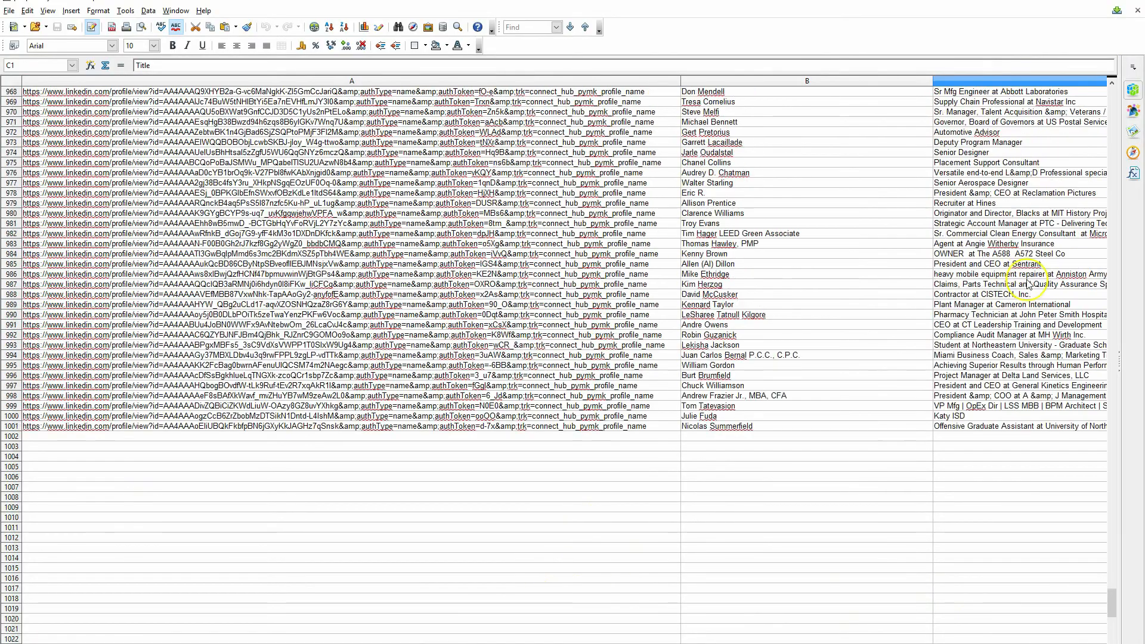
scroll(1029, 284, up, 20)
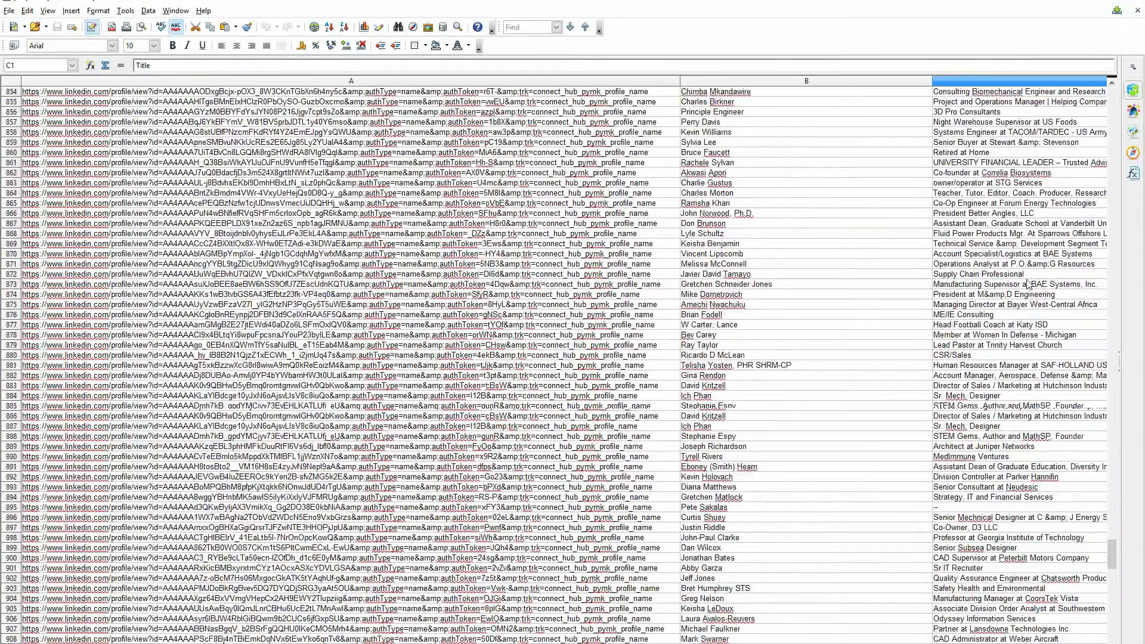
scroll(1029, 284, up, 2)
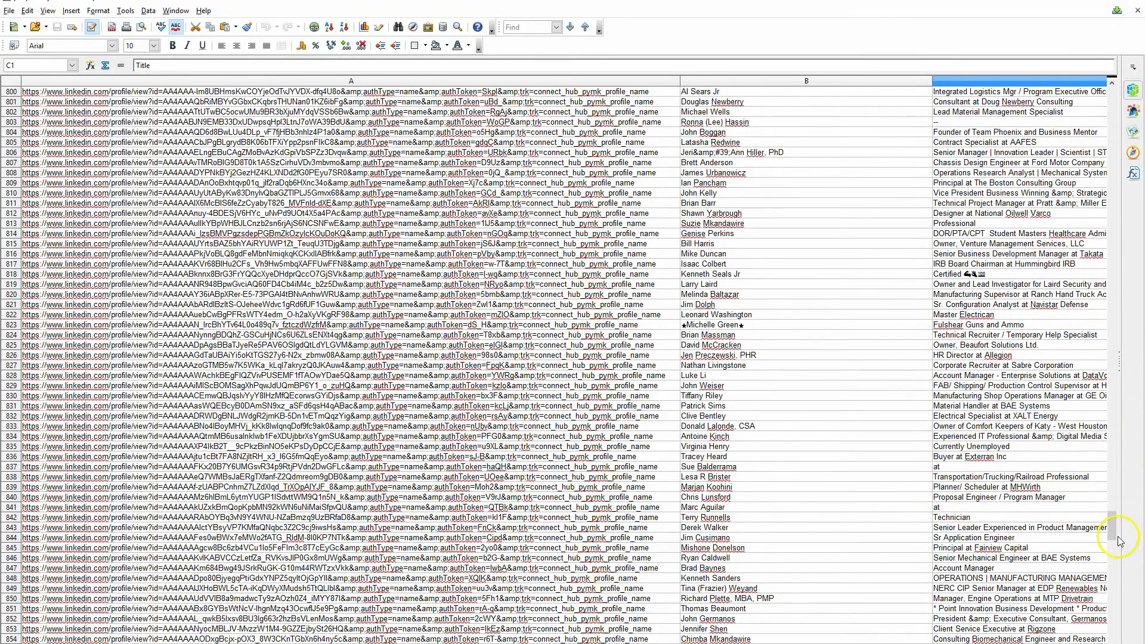
drag(1115, 533, 1111, 89)
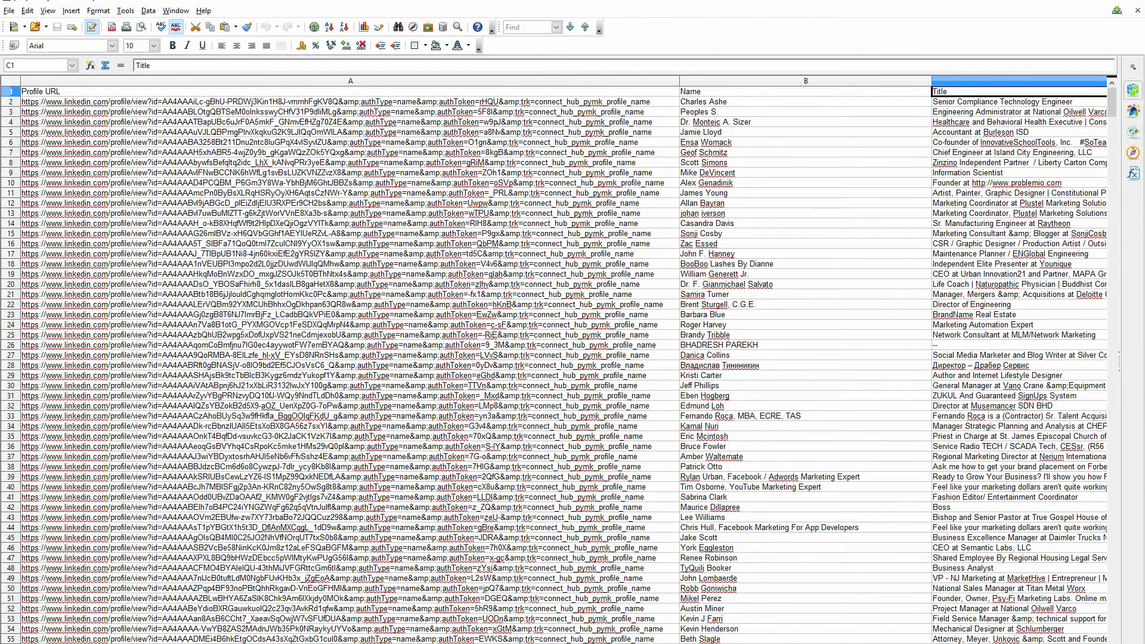
- Try to sort the list in descending order from the header row, extending the sort range to all neighbouring data
scroll(358, 632, right, 2)
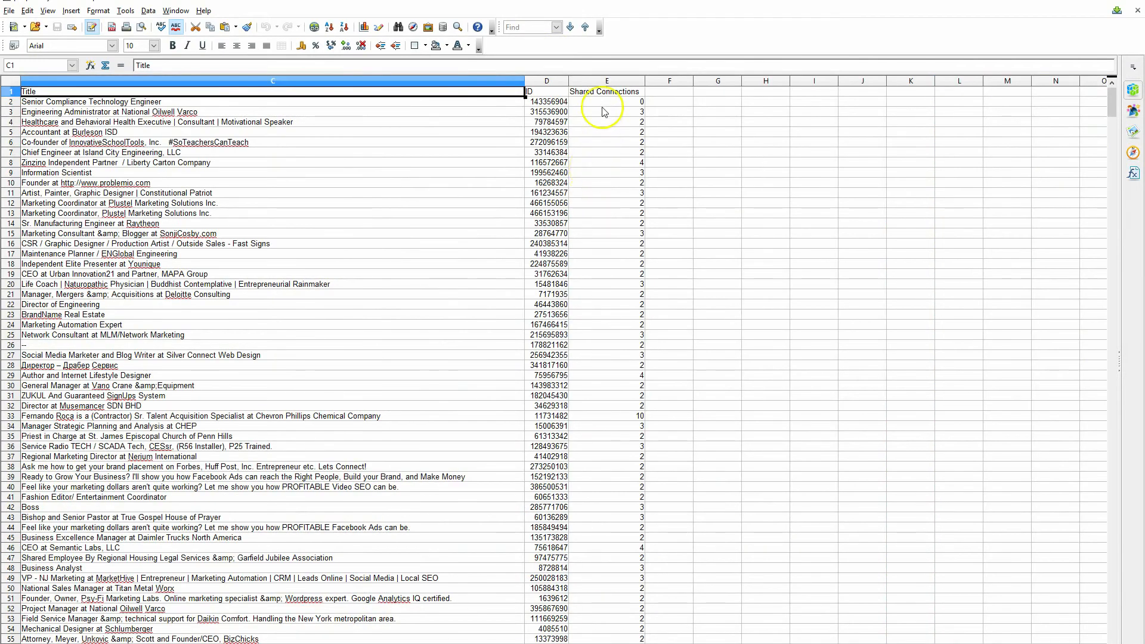
click(604, 80)
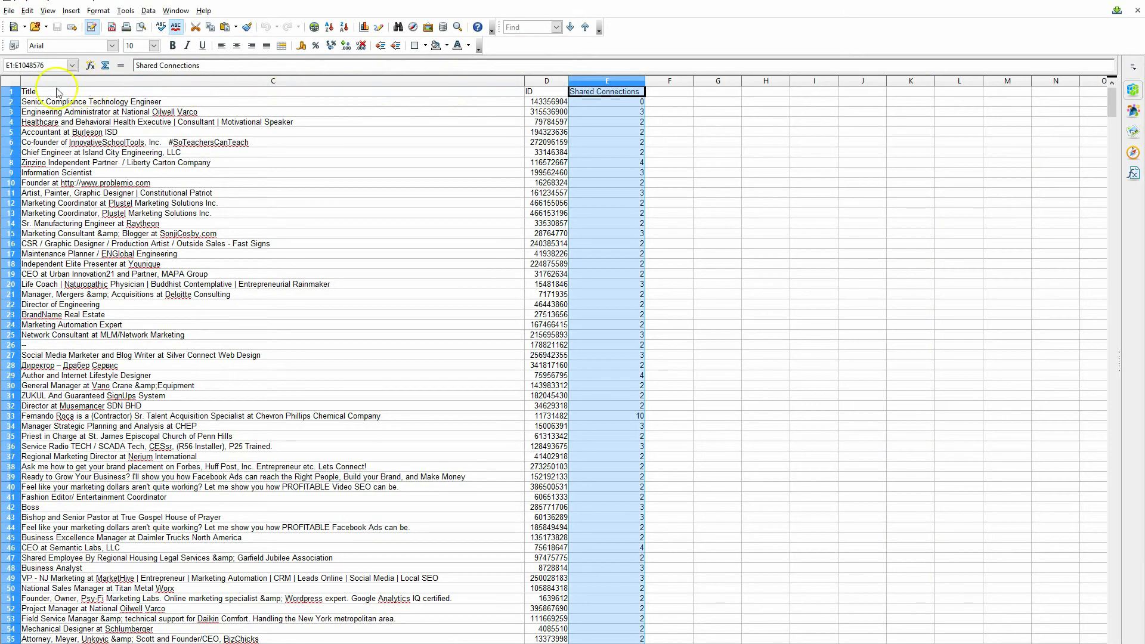
click(17, 92)
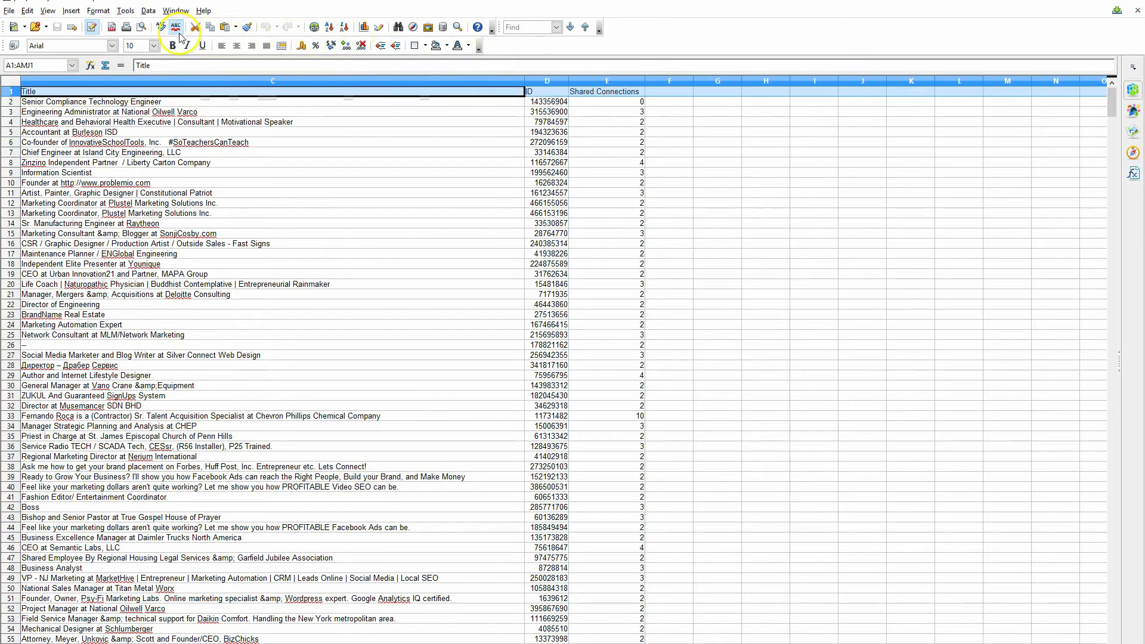
click(343, 28)
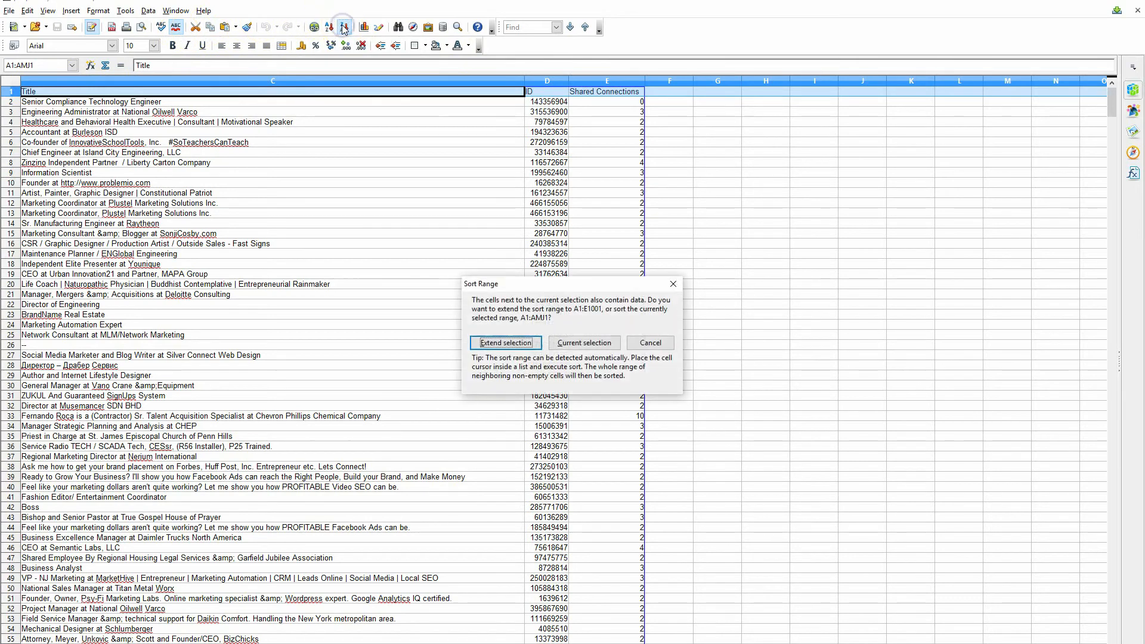
click(515, 343)
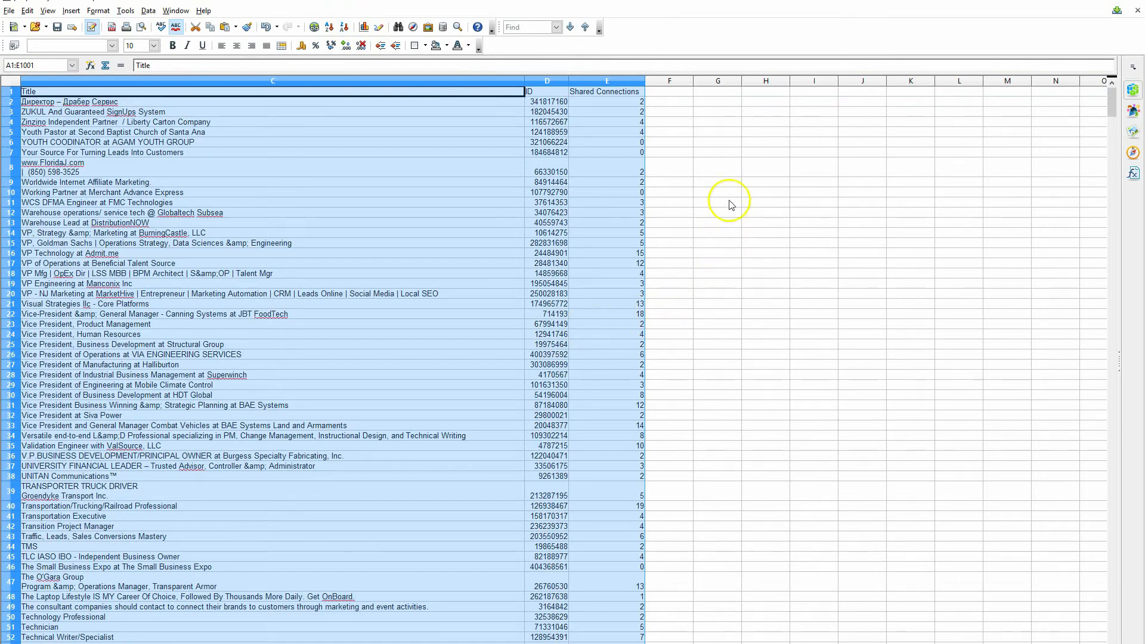
- Sort the whole list by Shared Connections, first ascending and finally descending, extending the sort range to the neighbouring columns
scroll(719, 186, down, 2)
scroll(720, 185, up, 2)
click(612, 81)
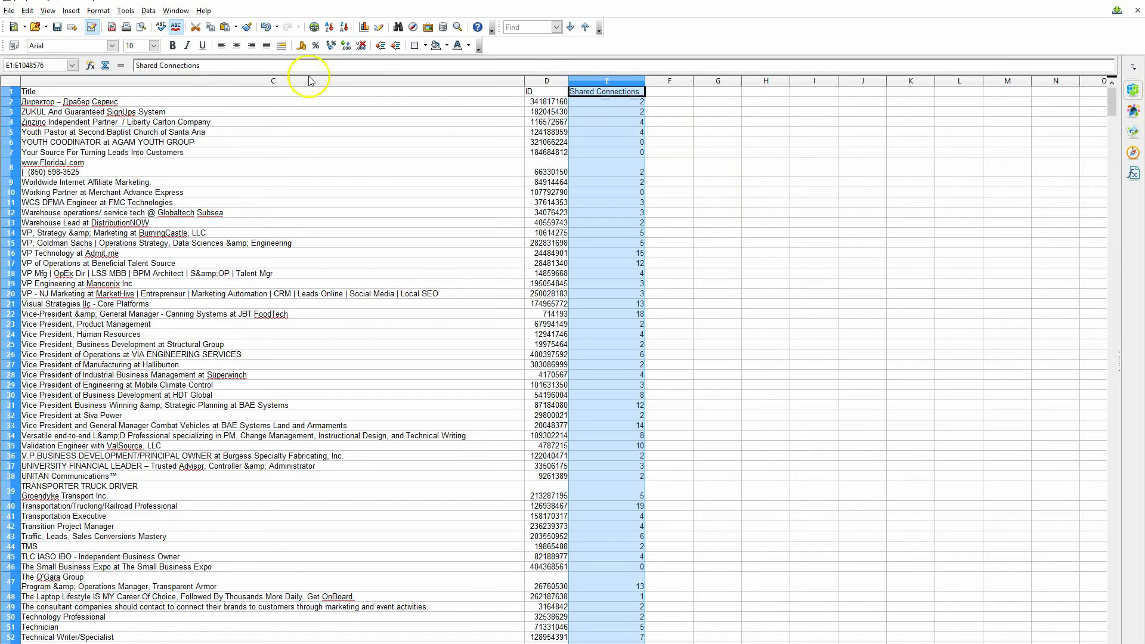
click(329, 28)
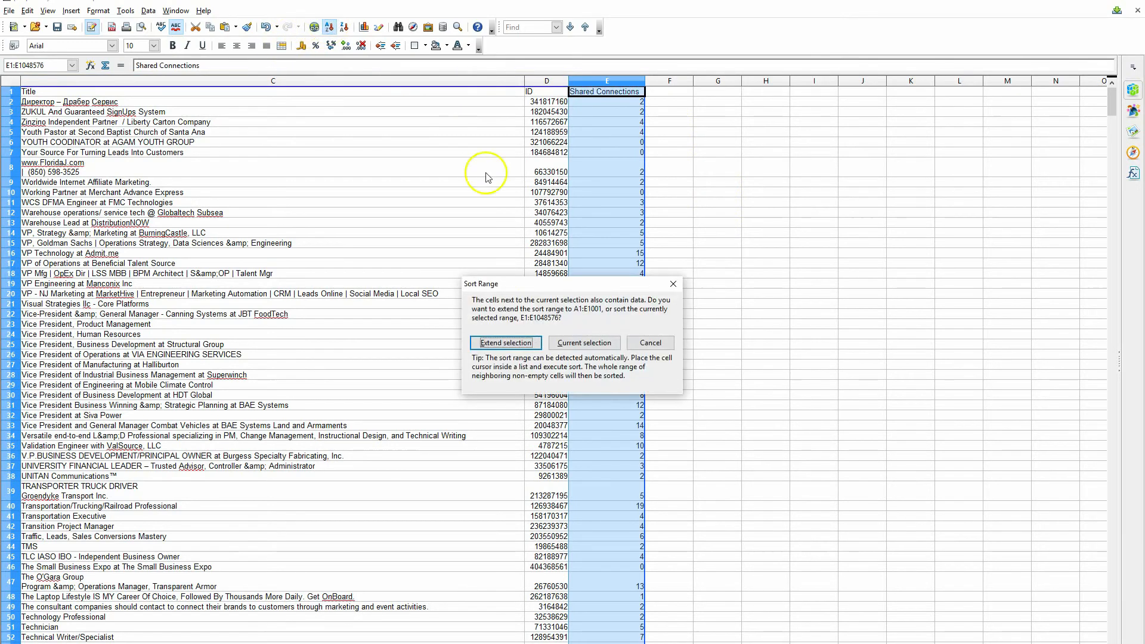
click(505, 343)
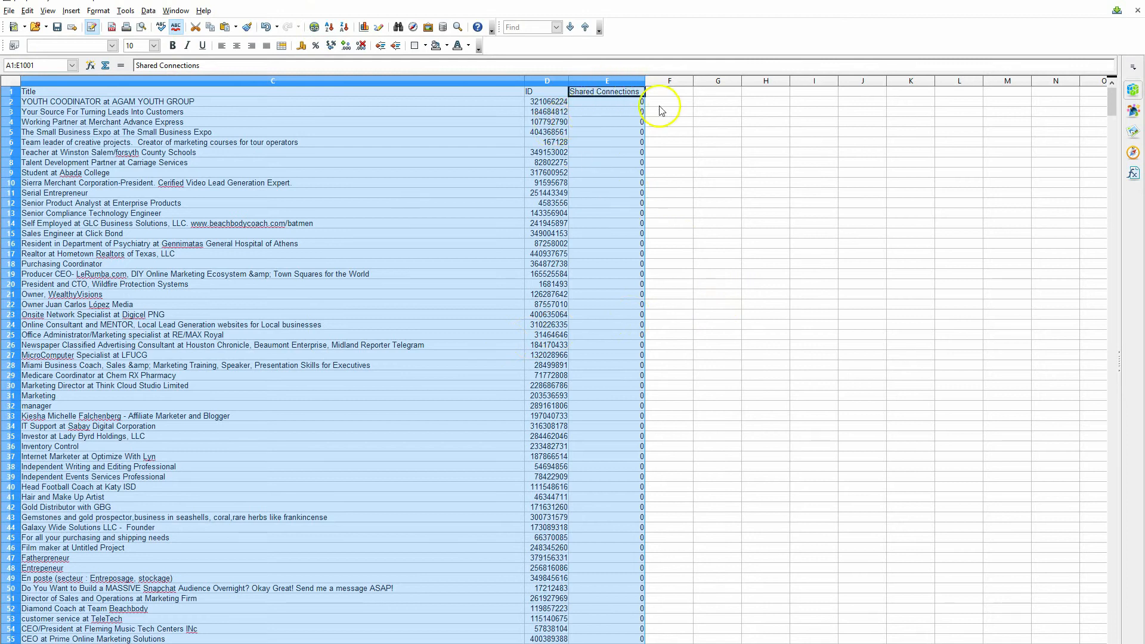
click(336, 27)
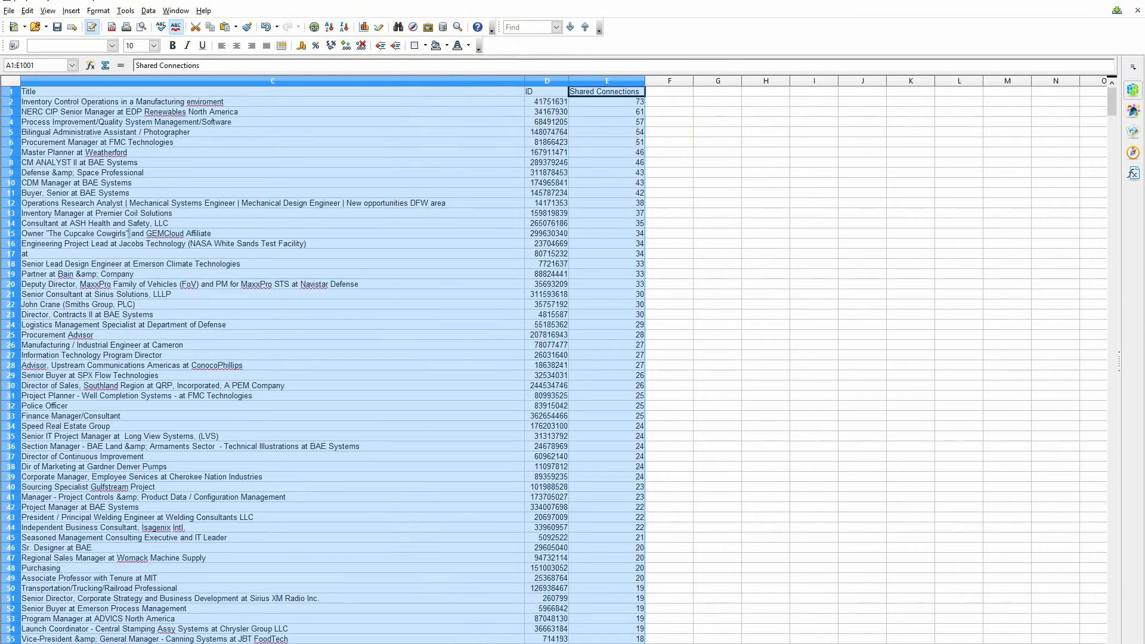
- Review the sorted rows across the Profile URL, Name, Title, ID and Shared Connections columns
scroll(561, 358, left, 2)
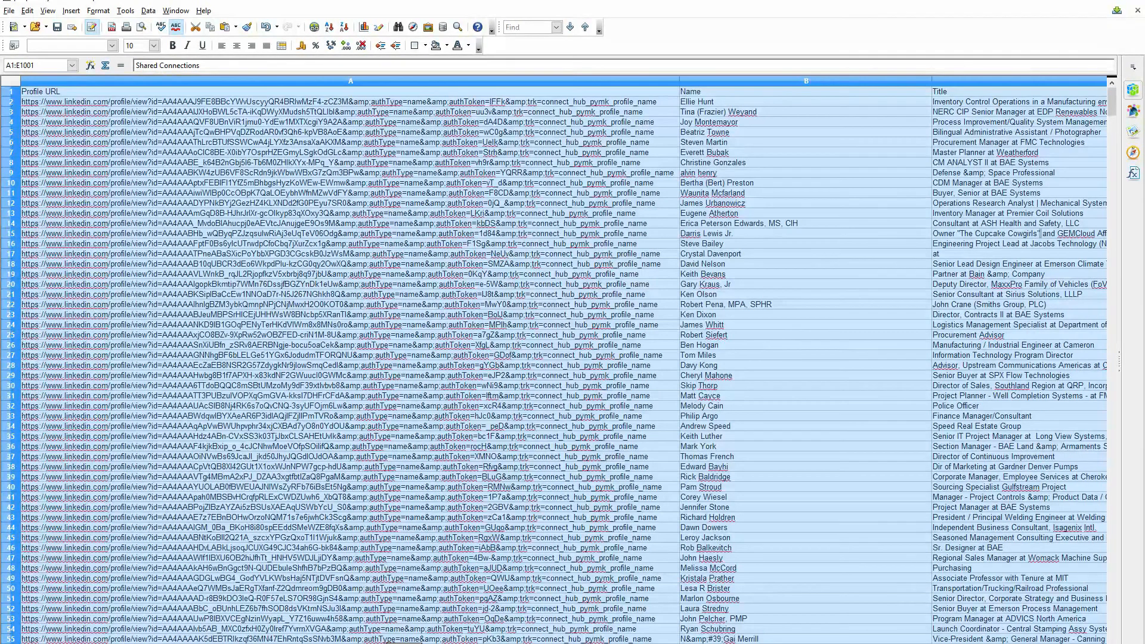
scroll(561, 358, right, 4)
scroll(561, 358, left, 4)
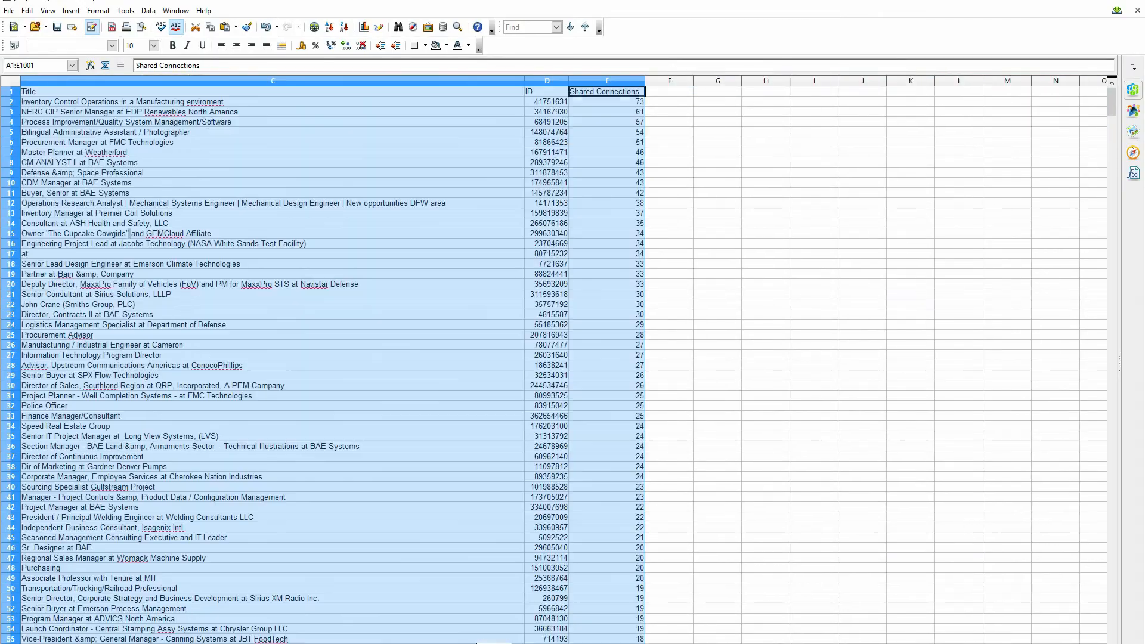
click(525, 558)
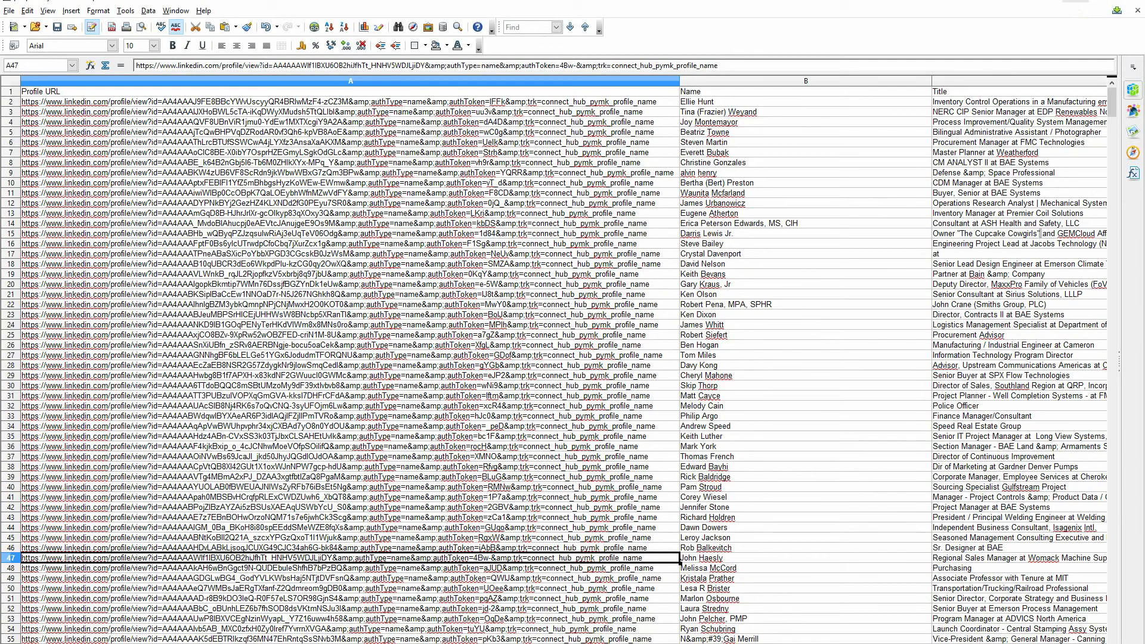
- Put the spreadsheet away, switch back to LIVirtualAssistant and show its data collection options
click(1075, 0)
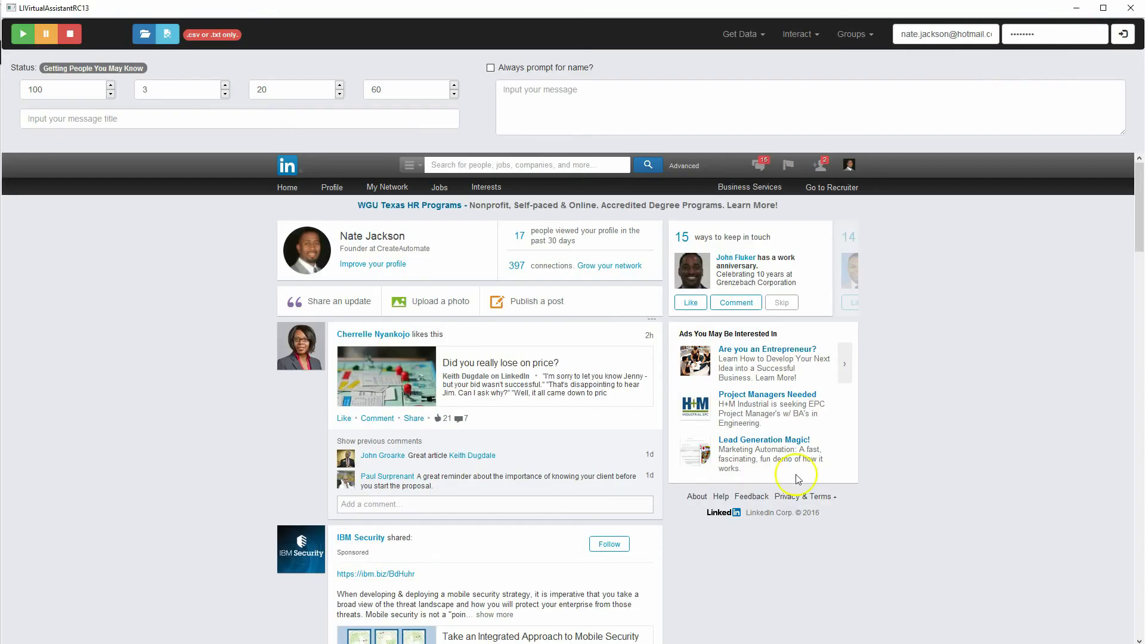
click(742, 34)
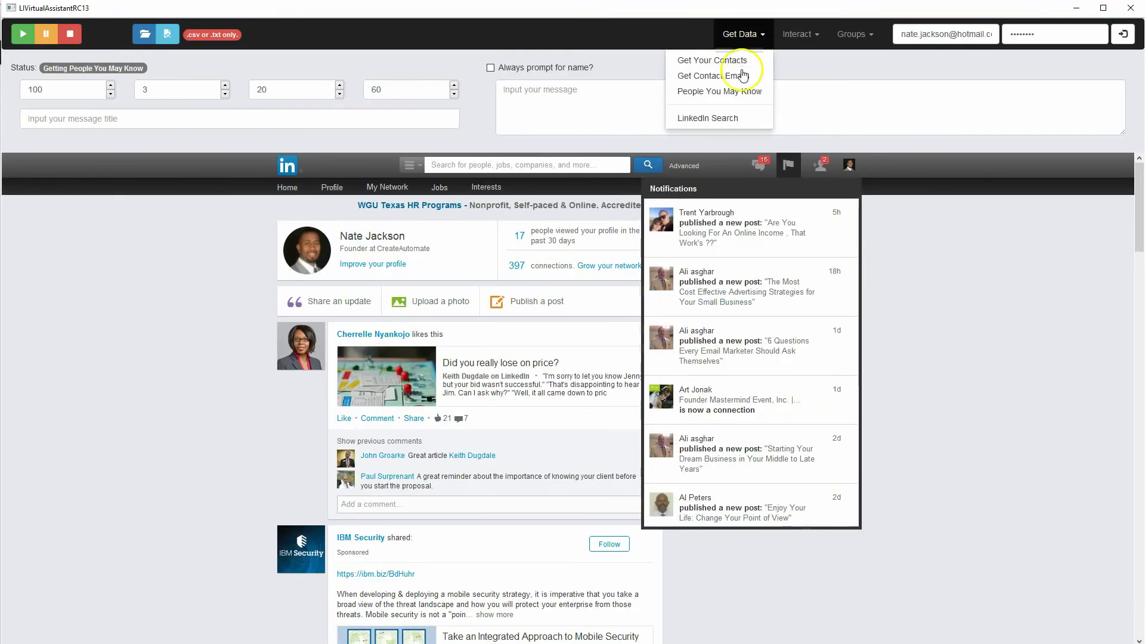